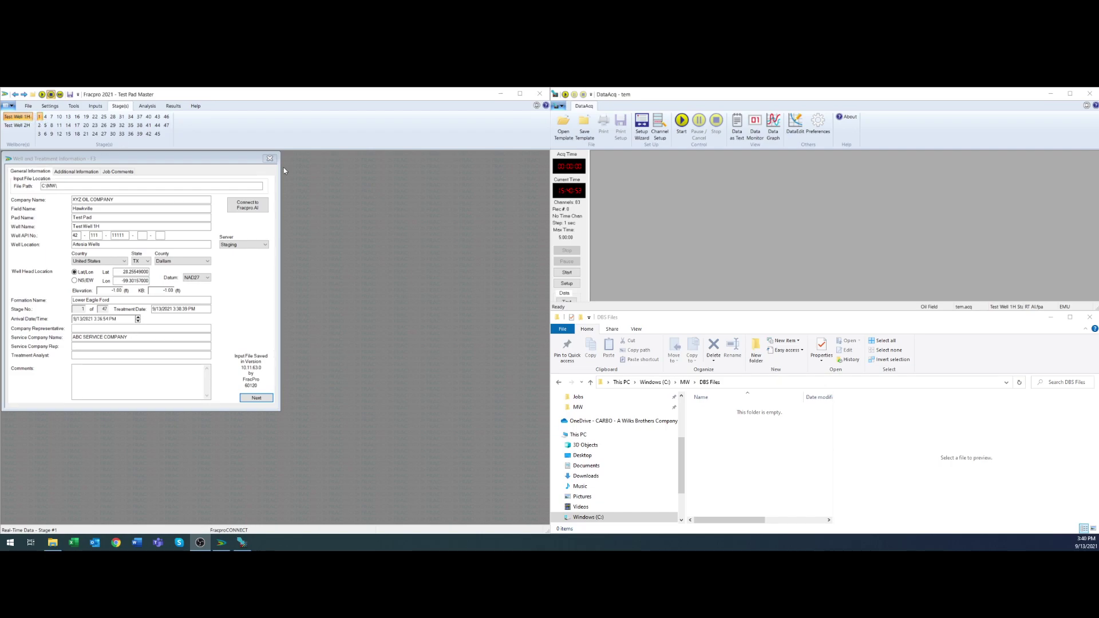
- Step through the DataAcq setup wizard, accepting the protocol settings
left_click(576, 285)
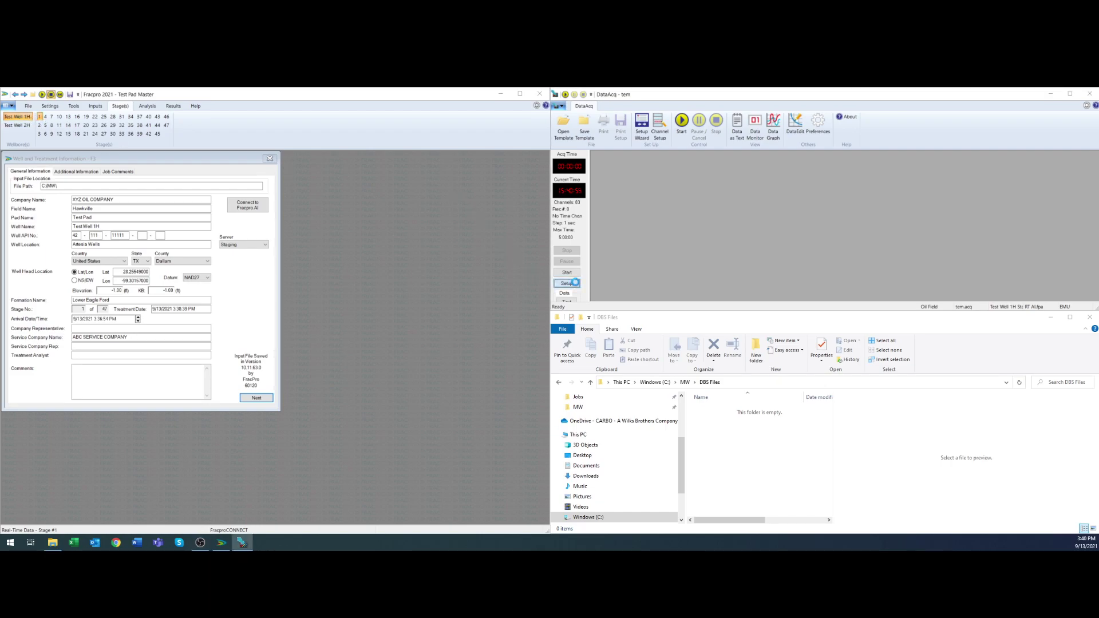
left_click(863, 293)
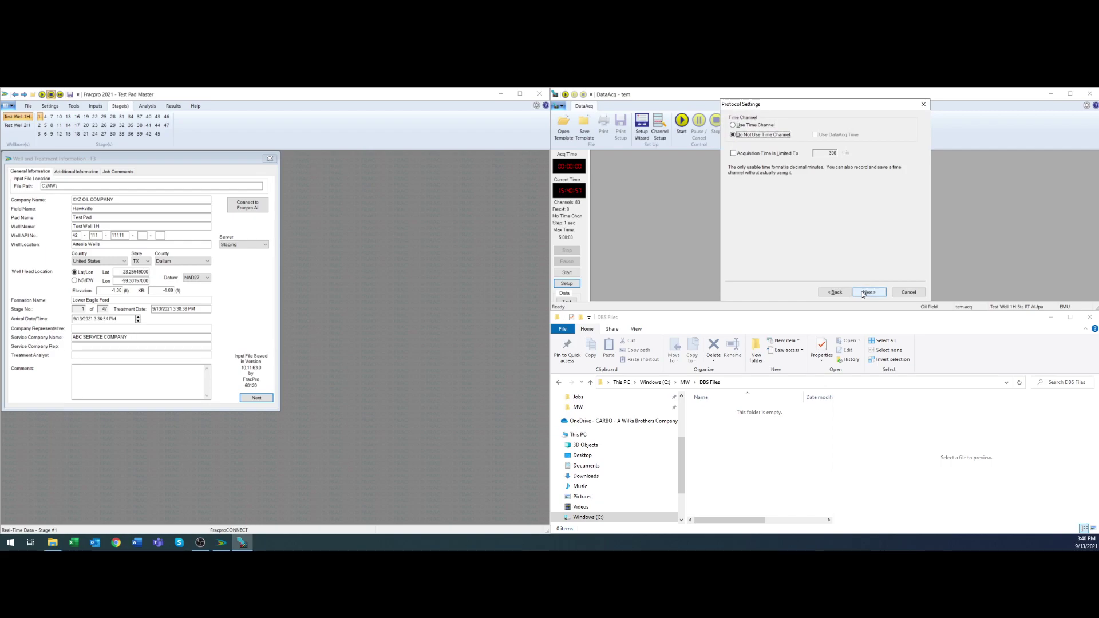
left_click(851, 224)
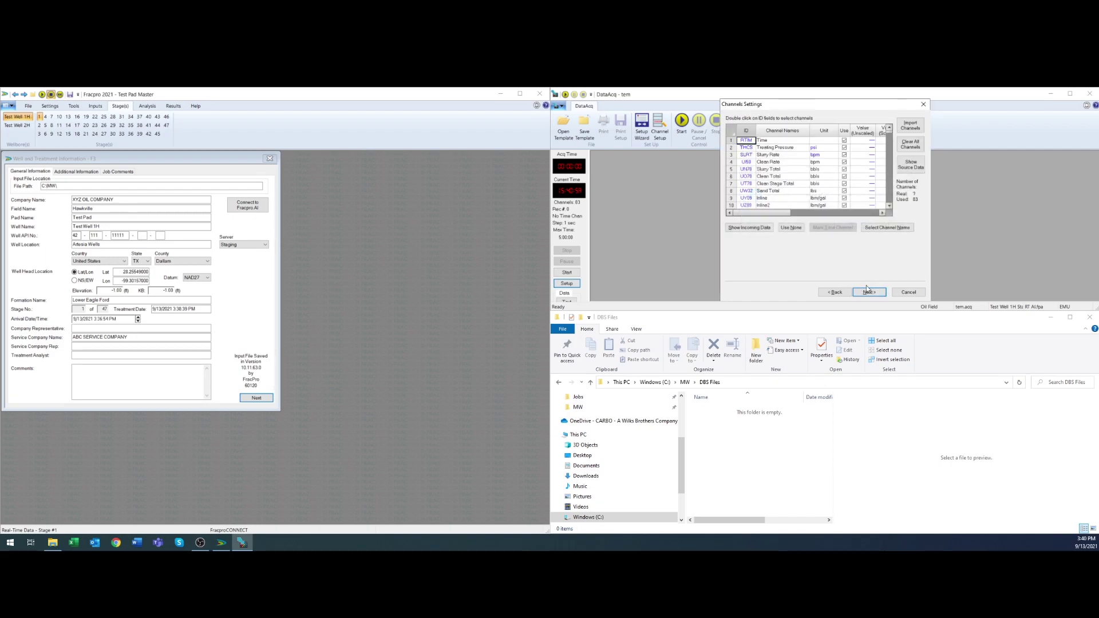
left_click(869, 293)
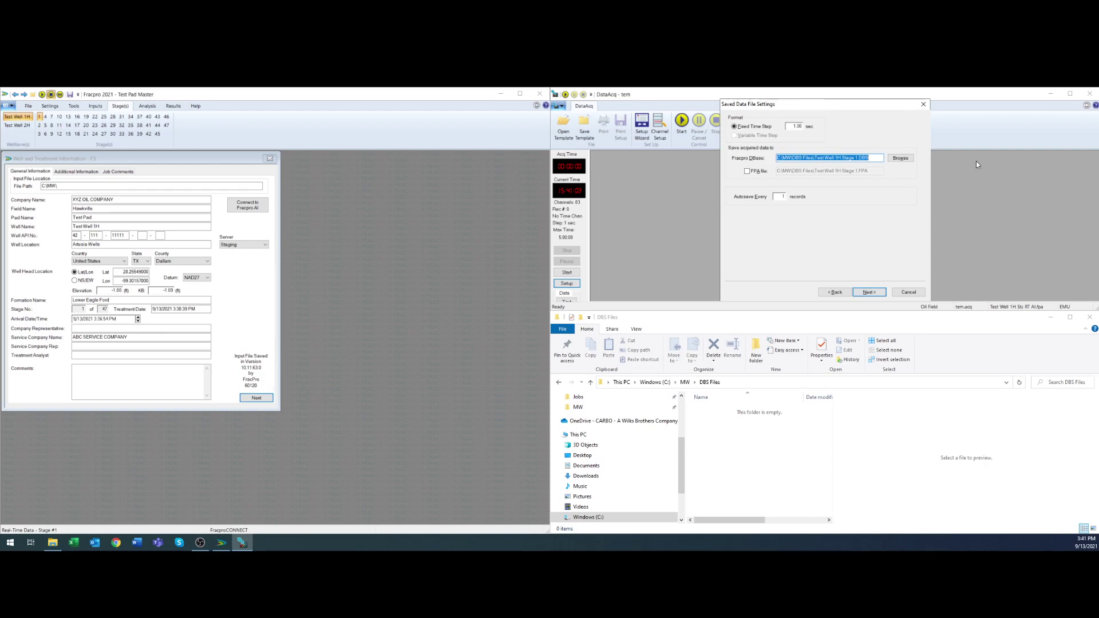
- Save acquired data to C:\MW\DBS Files\Test Well 1H Stage 1.DBS and finish setup
key("Tab")
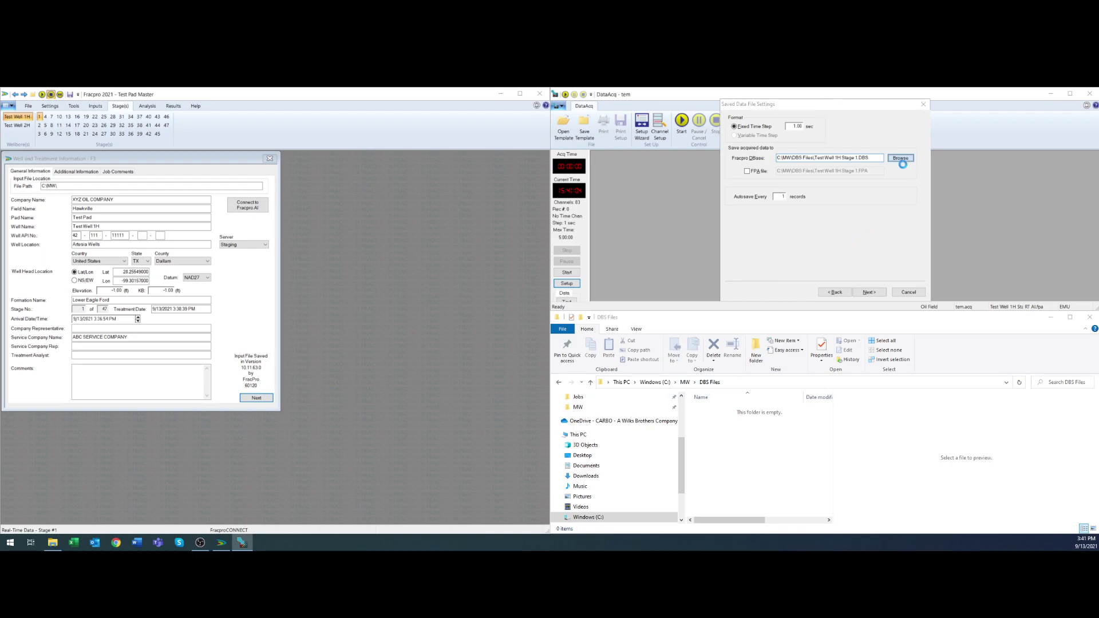
left_click(901, 158)
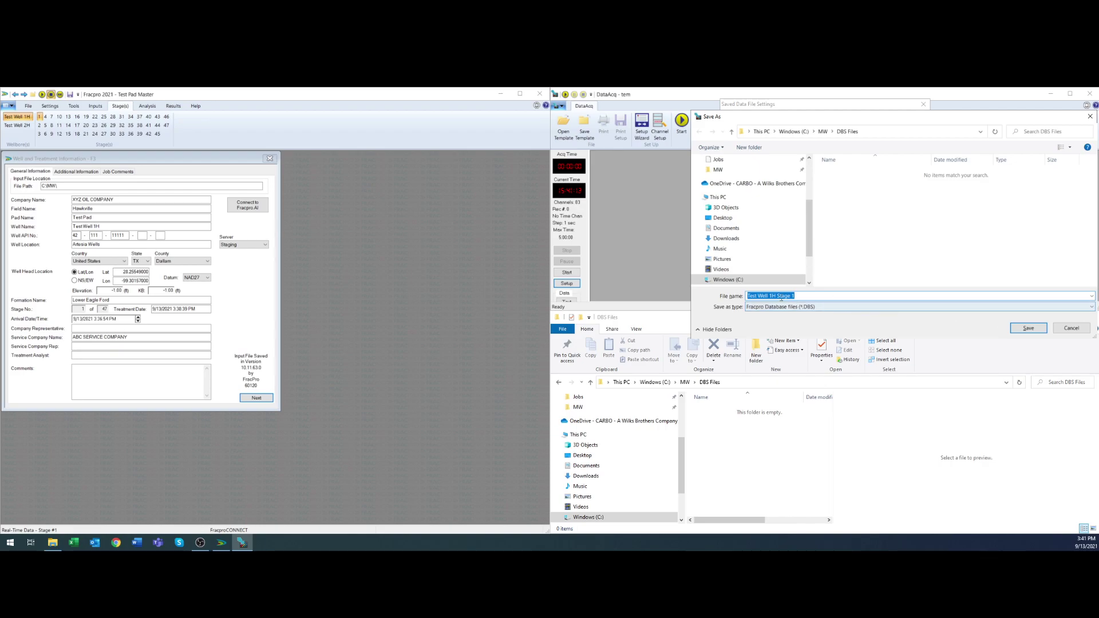
left_click_drag(777, 296, 747, 296)
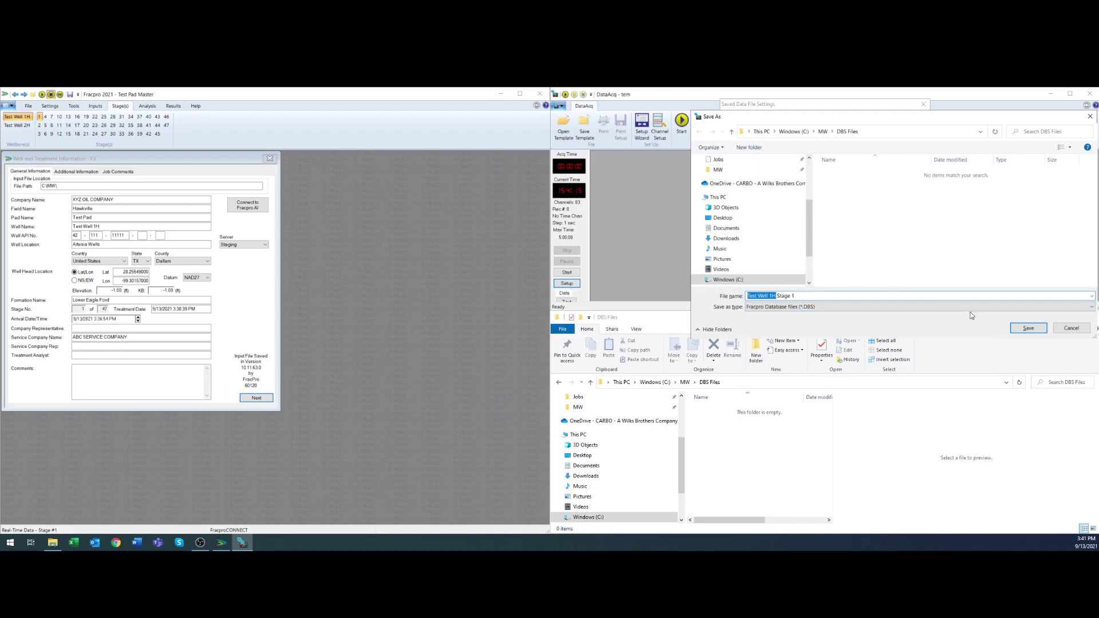
left_click(1029, 329)
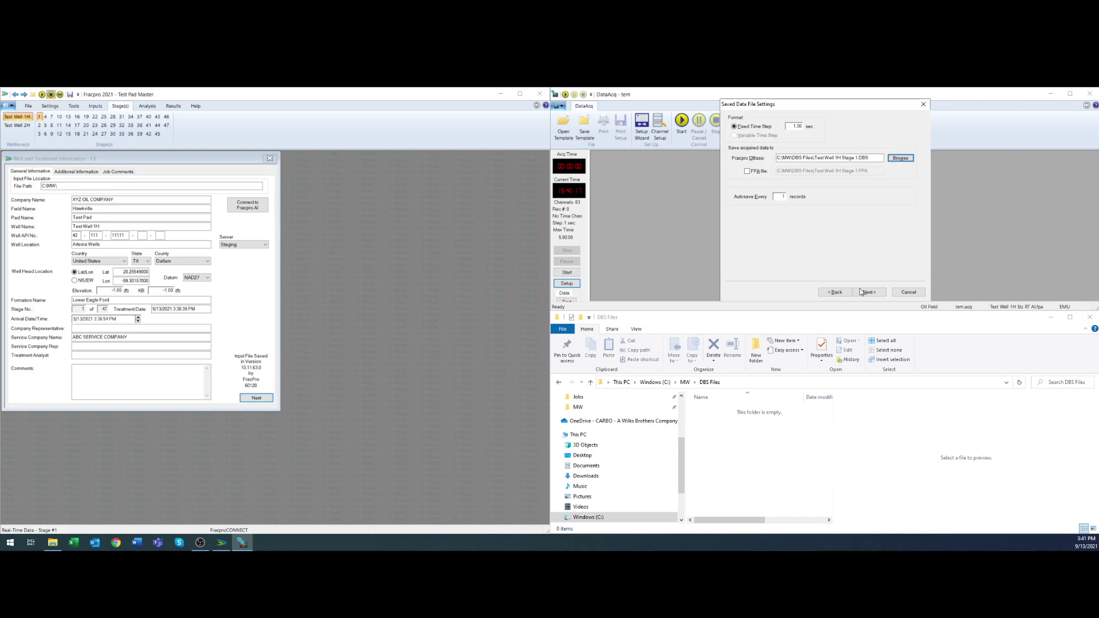
left_click(862, 293)
- Start acquisition, sign in to Fracpro.AI, and link Test Well 1H, overwriting its stage 1 table
left_click(862, 293)
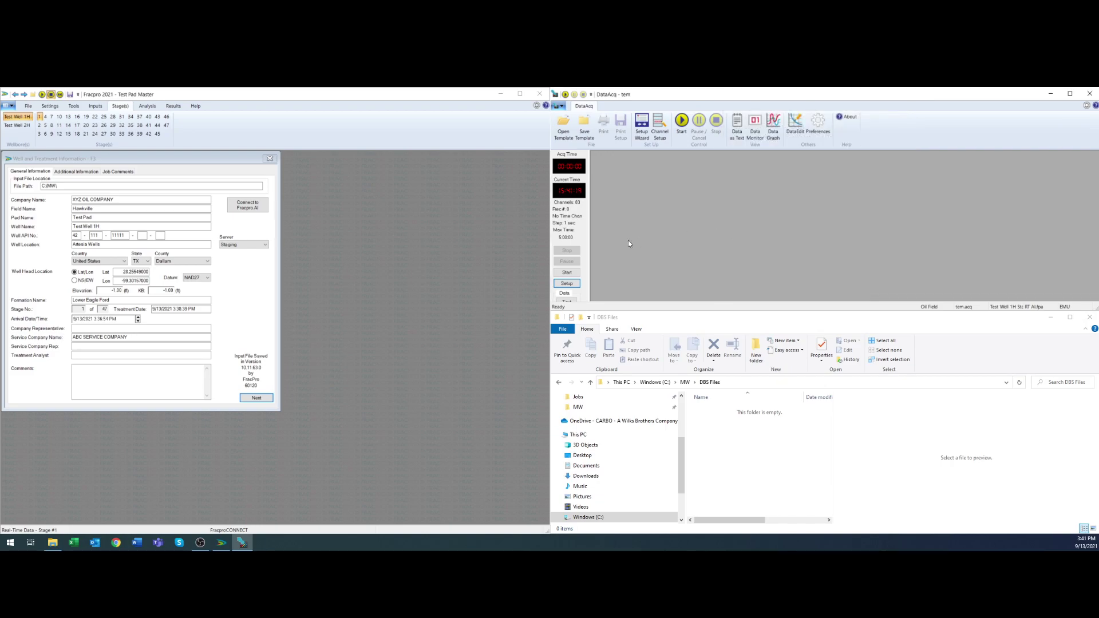
left_click(568, 272)
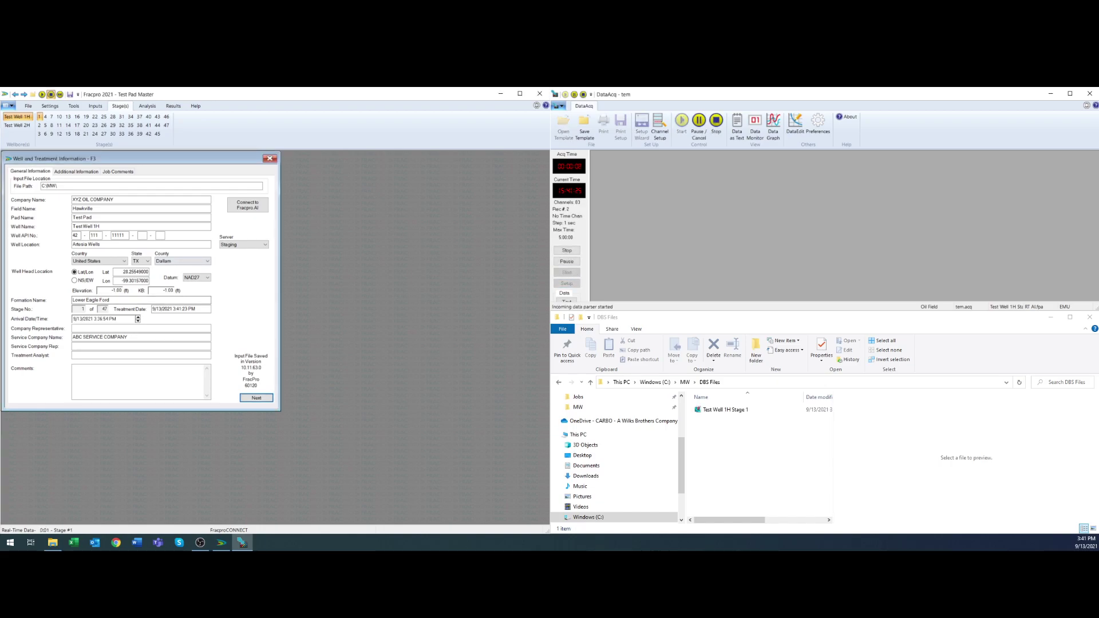
left_click(247, 207)
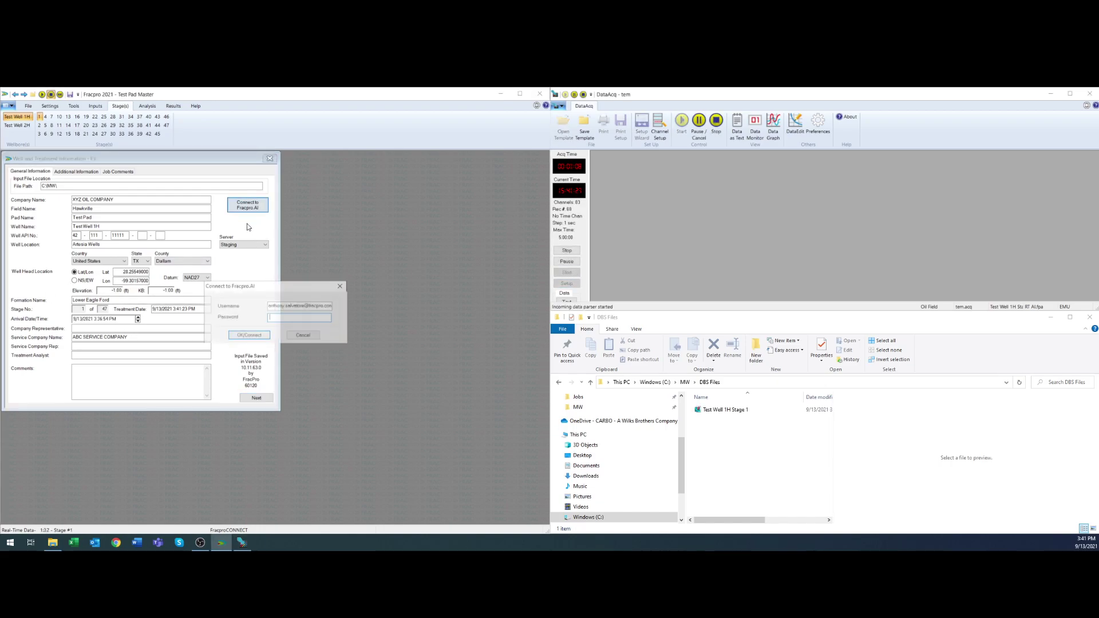
type("******")
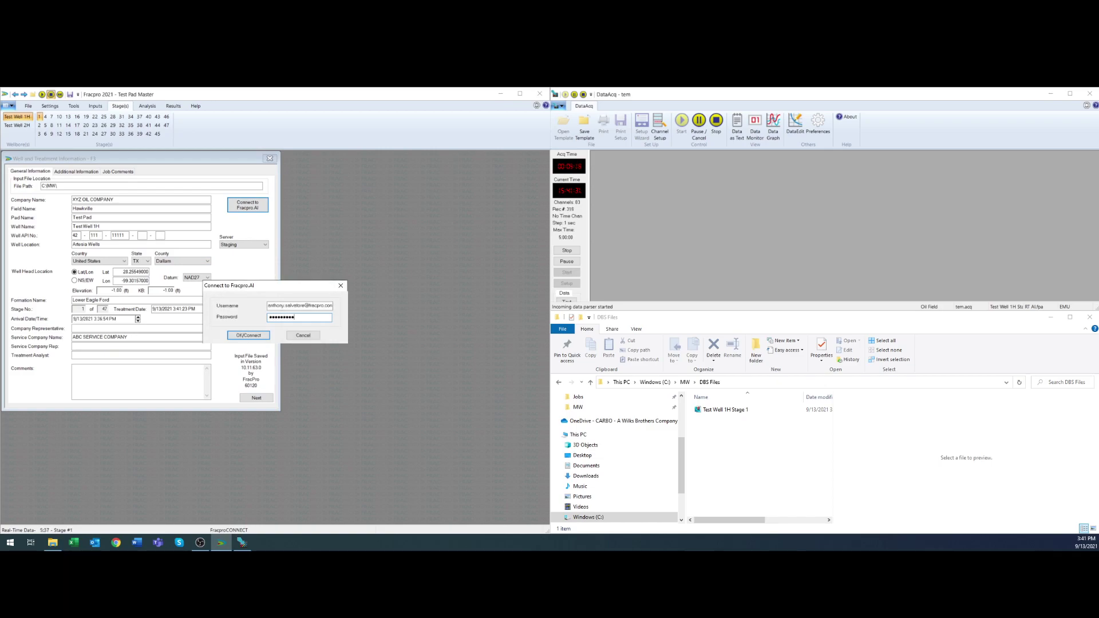
left_click(248, 336)
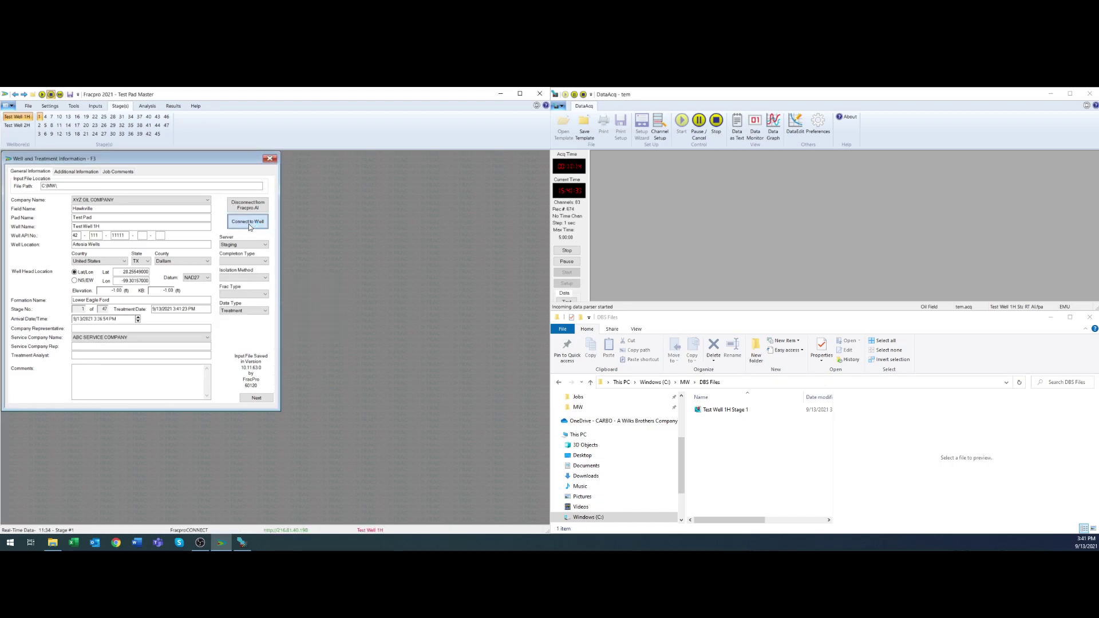
left_click(248, 224)
left_click(269, 339)
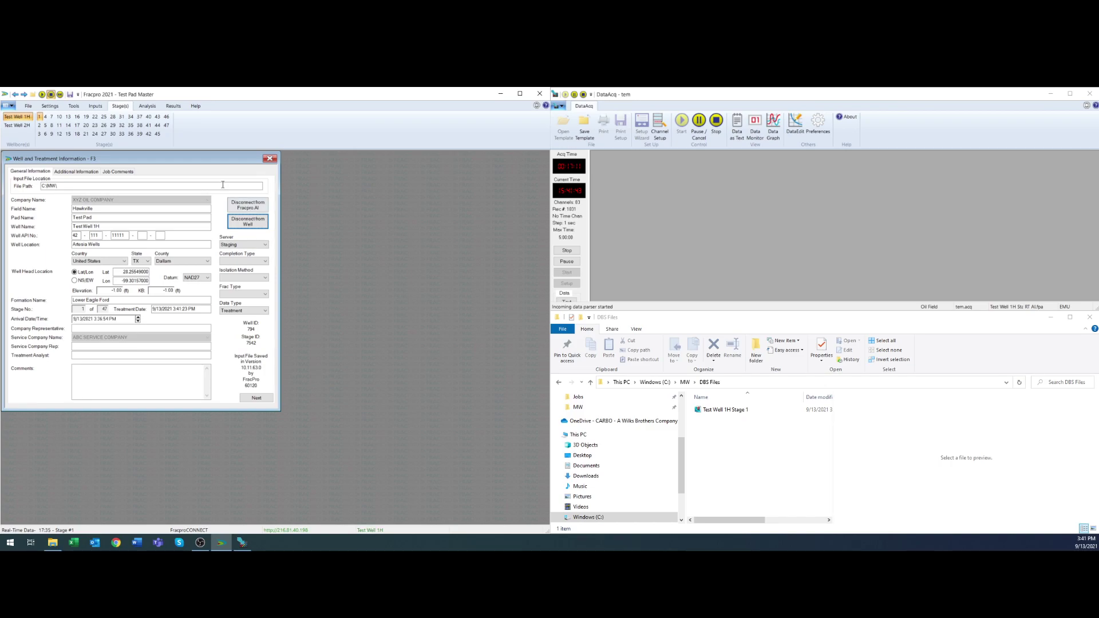
- Open treatment plot 1 from the Results plots list and widen its window
left_click(174, 107)
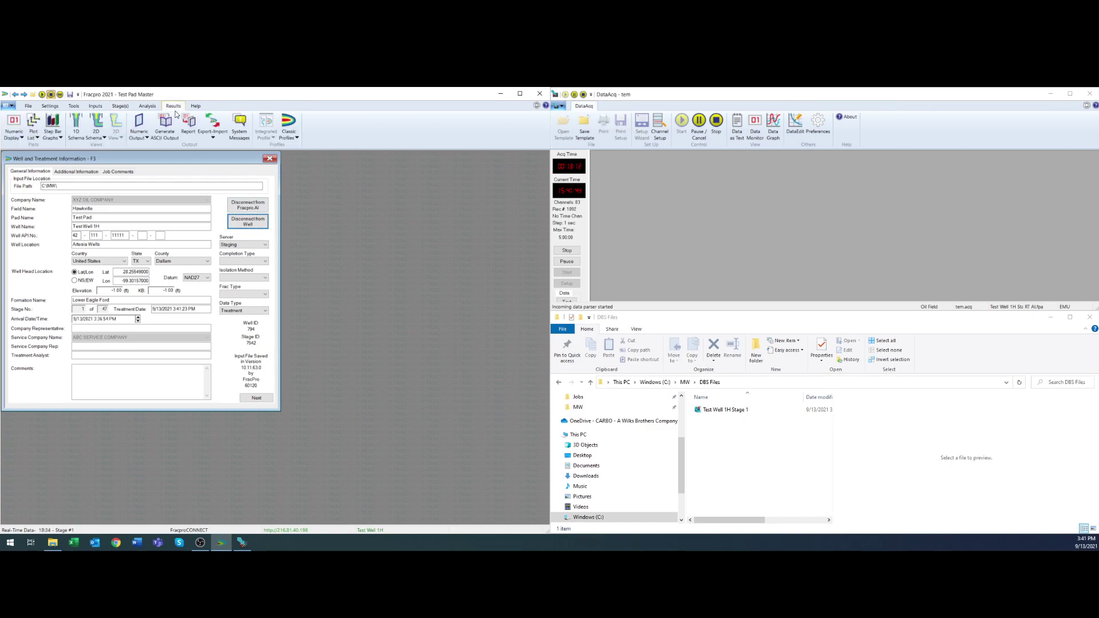
left_click(34, 122)
double_click(148, 215)
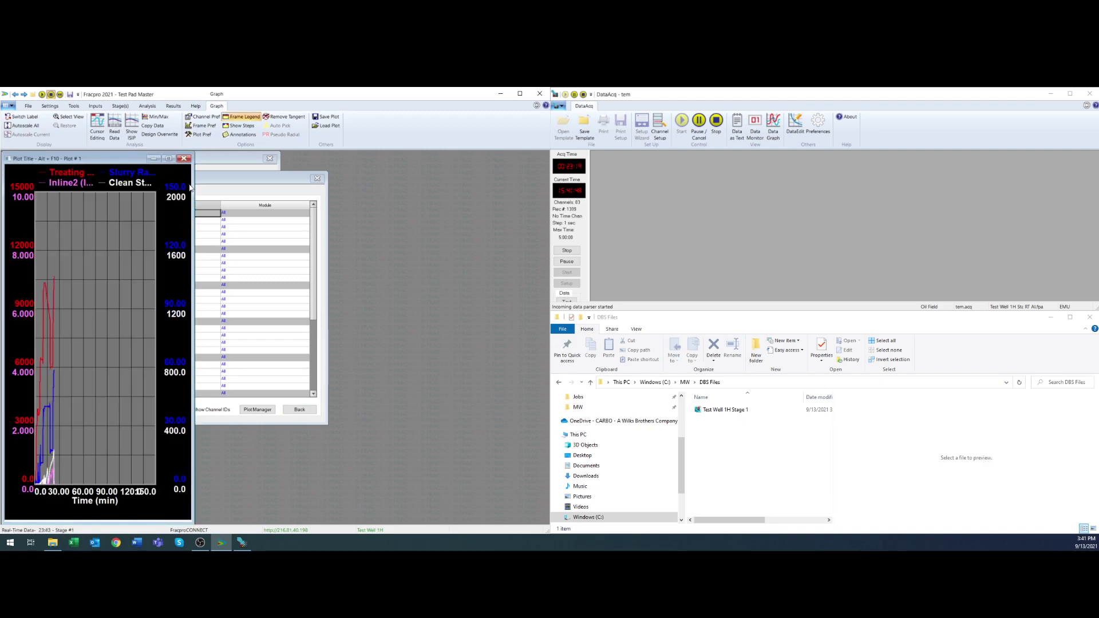
left_click_drag(192, 189, 327, 203)
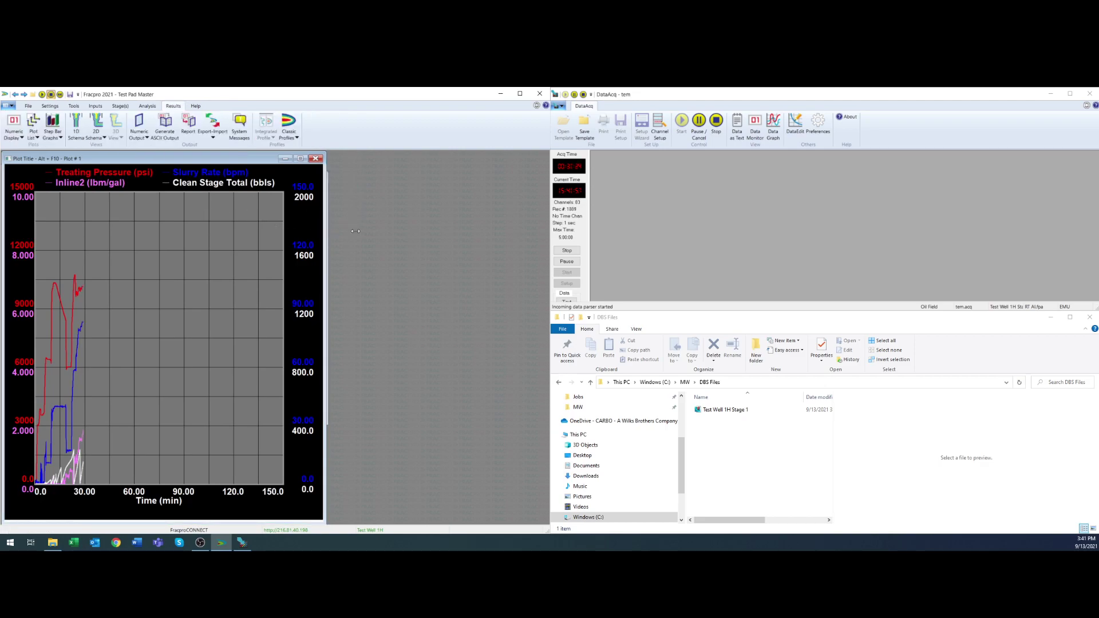
- Place the Job Control panel to the right of the plot, keeping the plot in front
key("F10")
left_click_drag(201, 187, 478, 210)
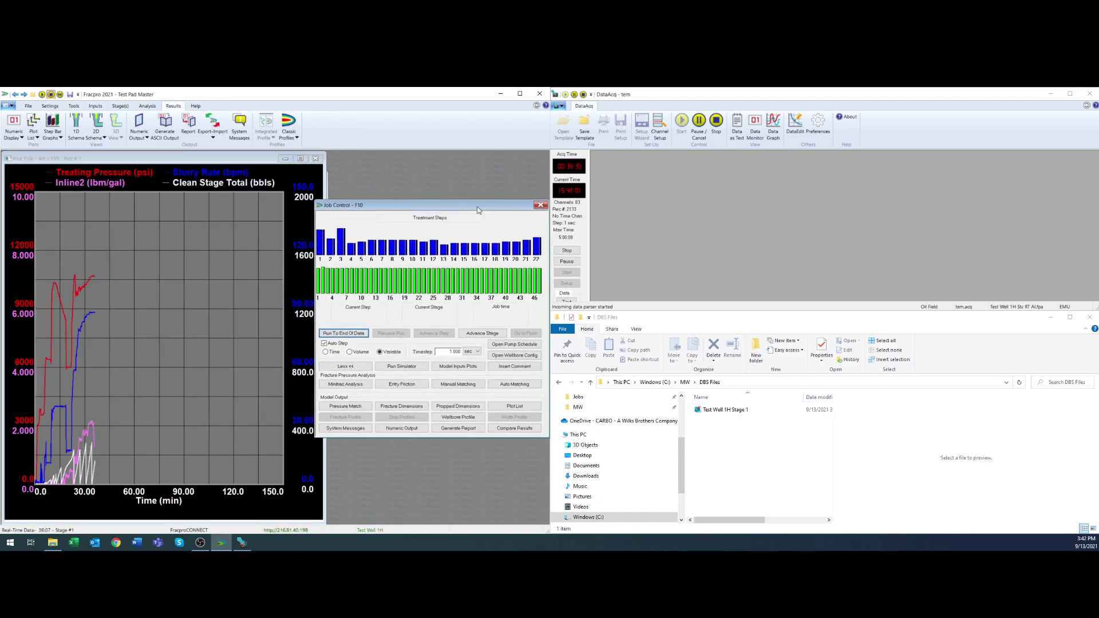
left_click(56, 124)
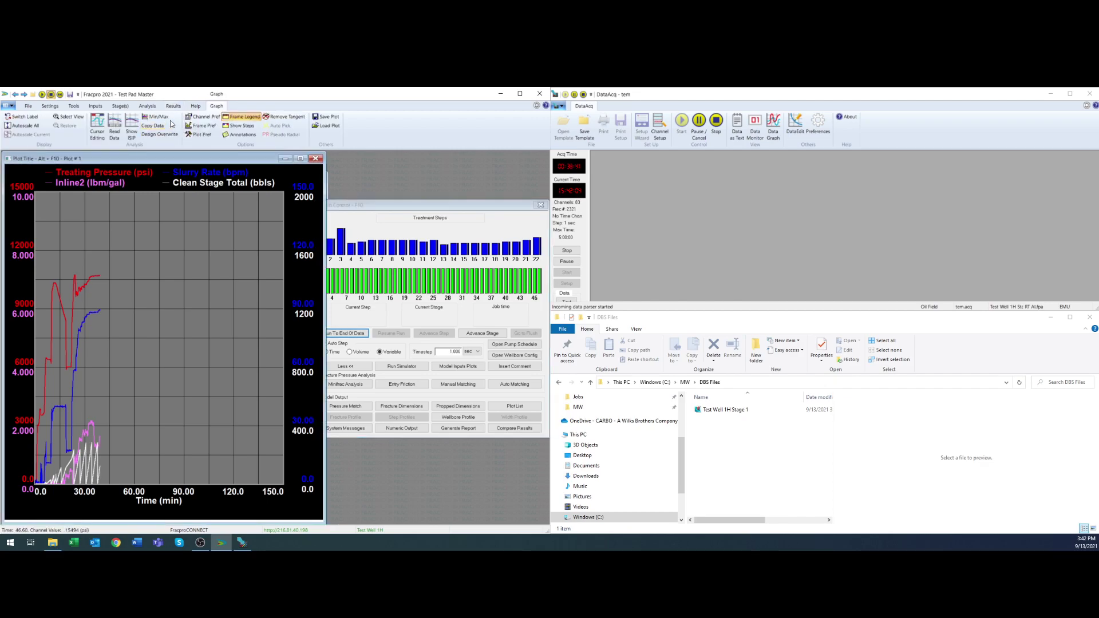
- Mark 4.29 min on the plot as the stage data start, then show the Stage(s) list
left_click(96, 135)
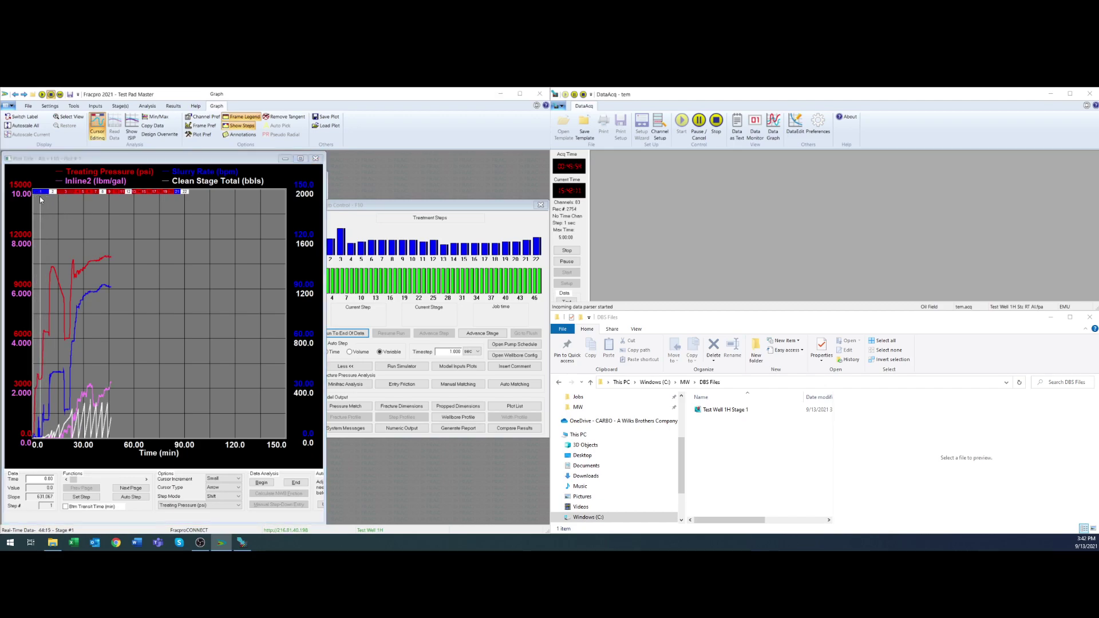
left_click(39, 197)
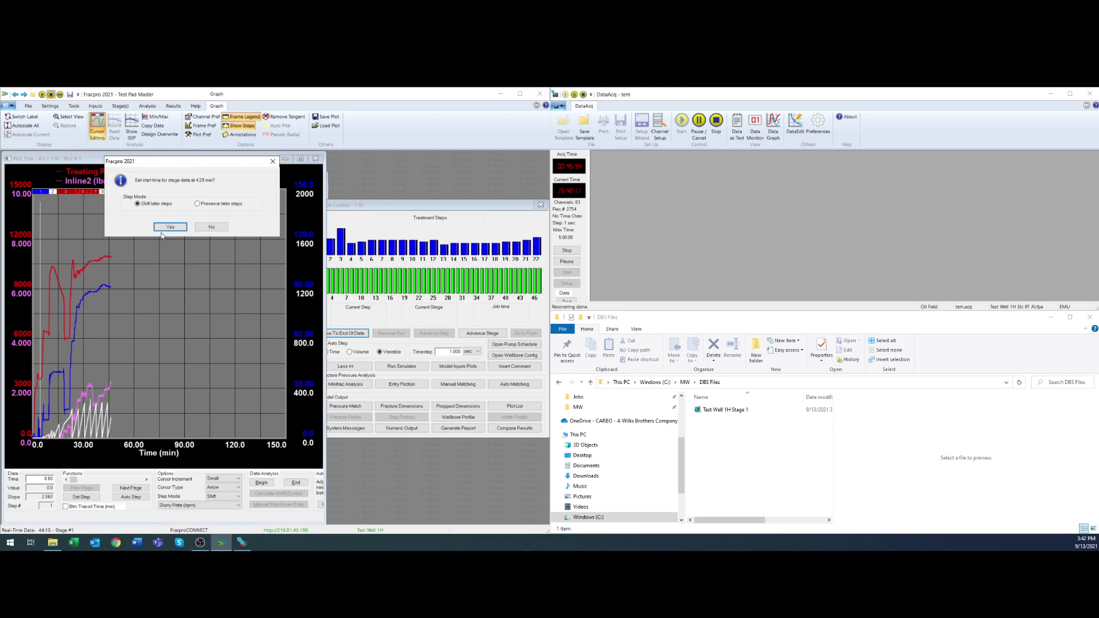
left_click(167, 228)
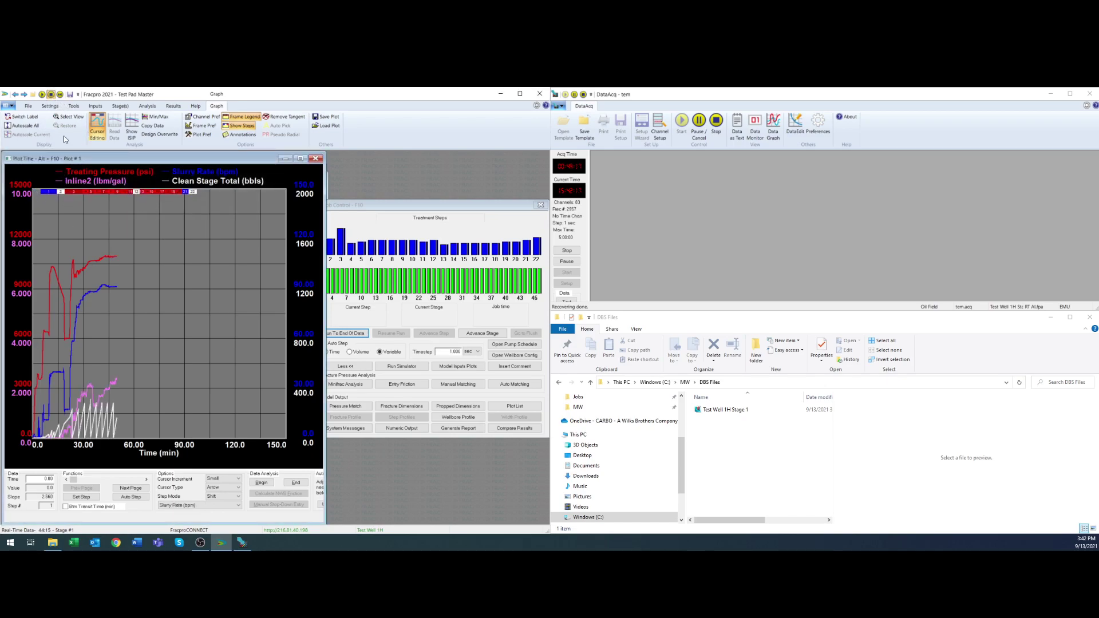
left_click(60, 96)
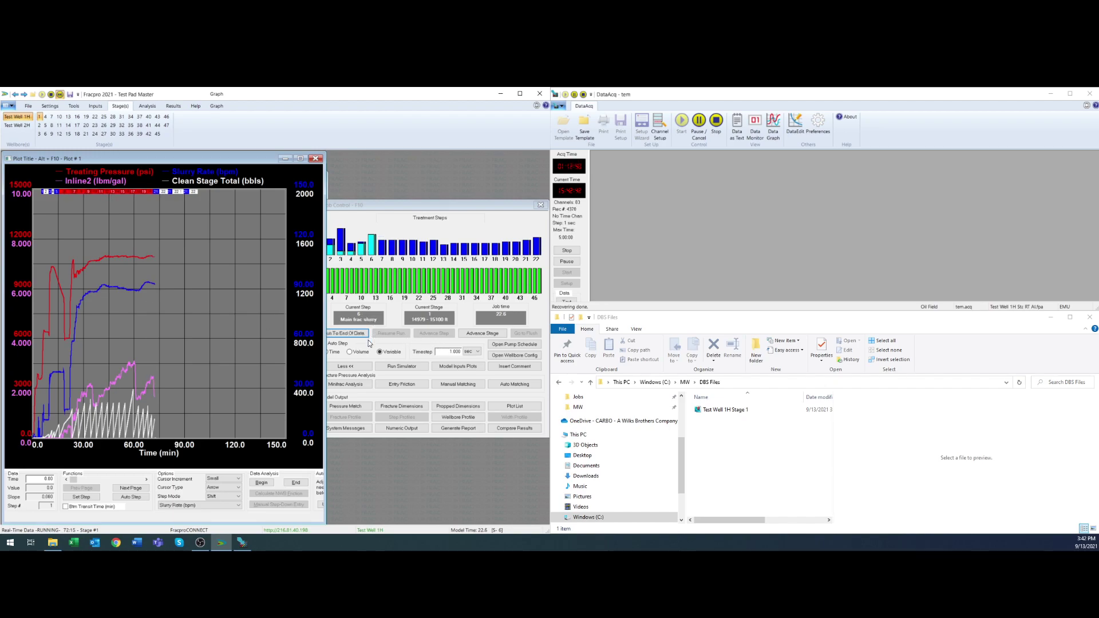
- Advance the stage with Next Wellbore set to Test Well 2H
left_click(476, 333)
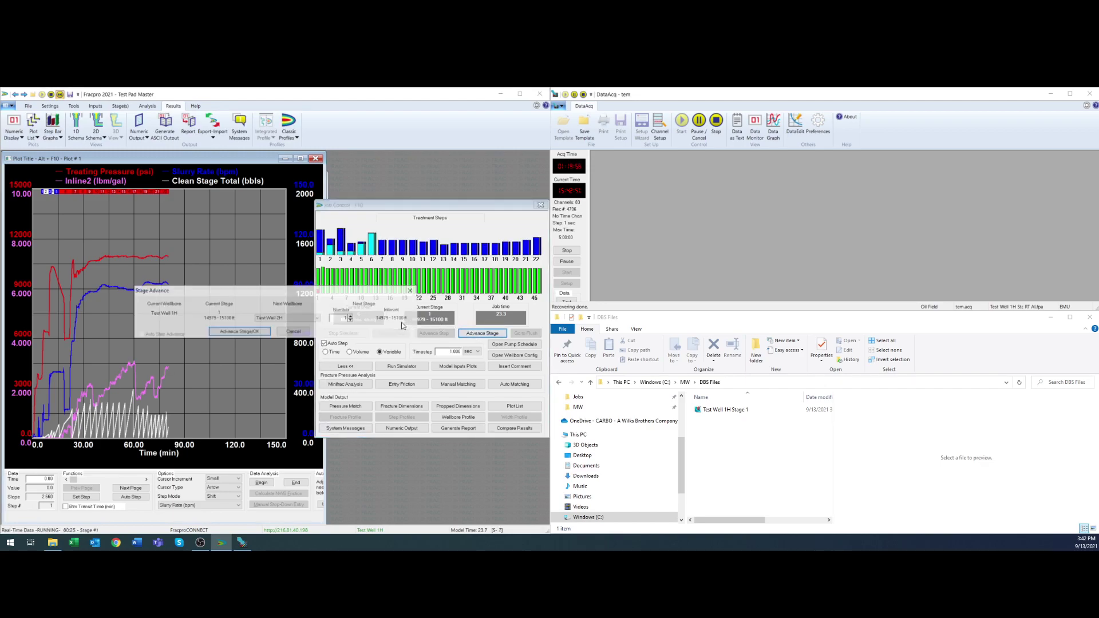
scroll(276, 317, "down", 1)
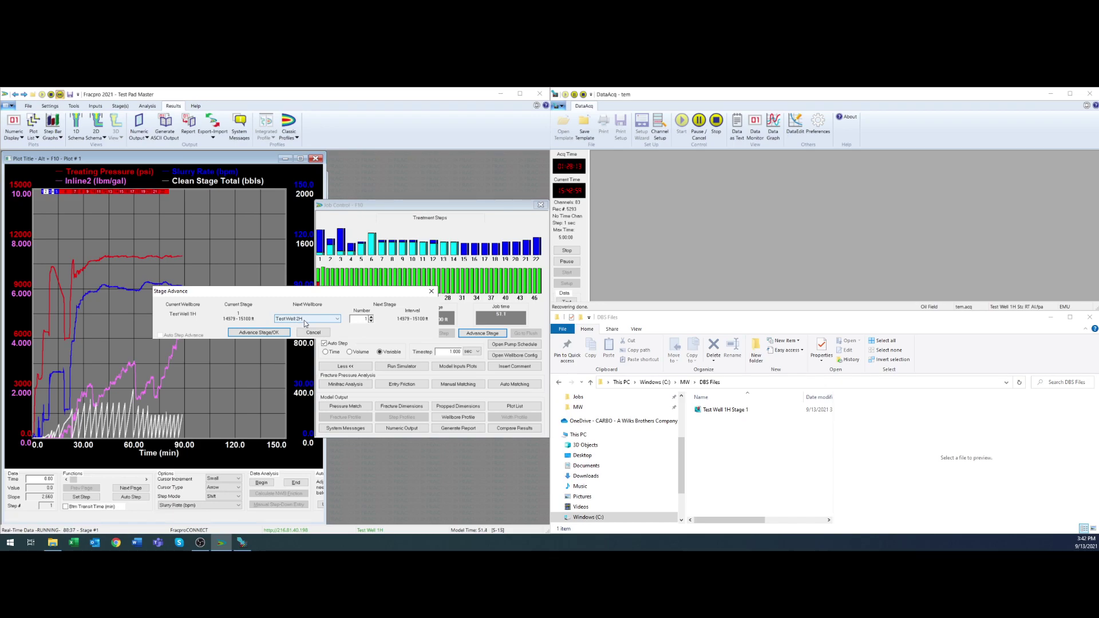
left_click(259, 333)
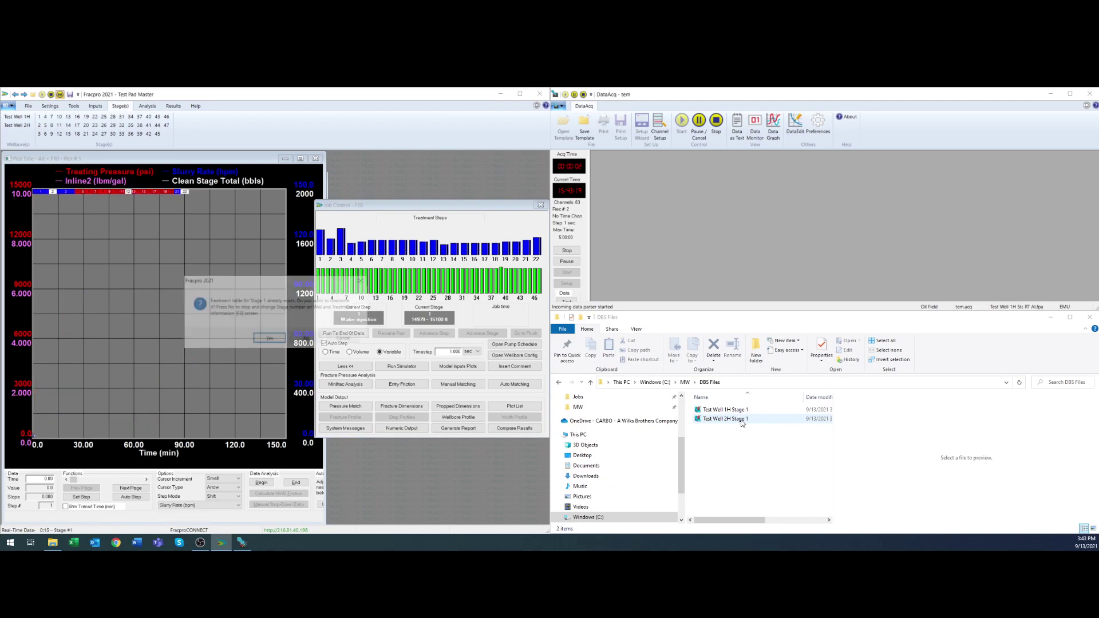
- Keep the stage 1 treatment table, check the Test Well 2H Stage 1 file, and advance to Test Well 1H
left_click(273, 337)
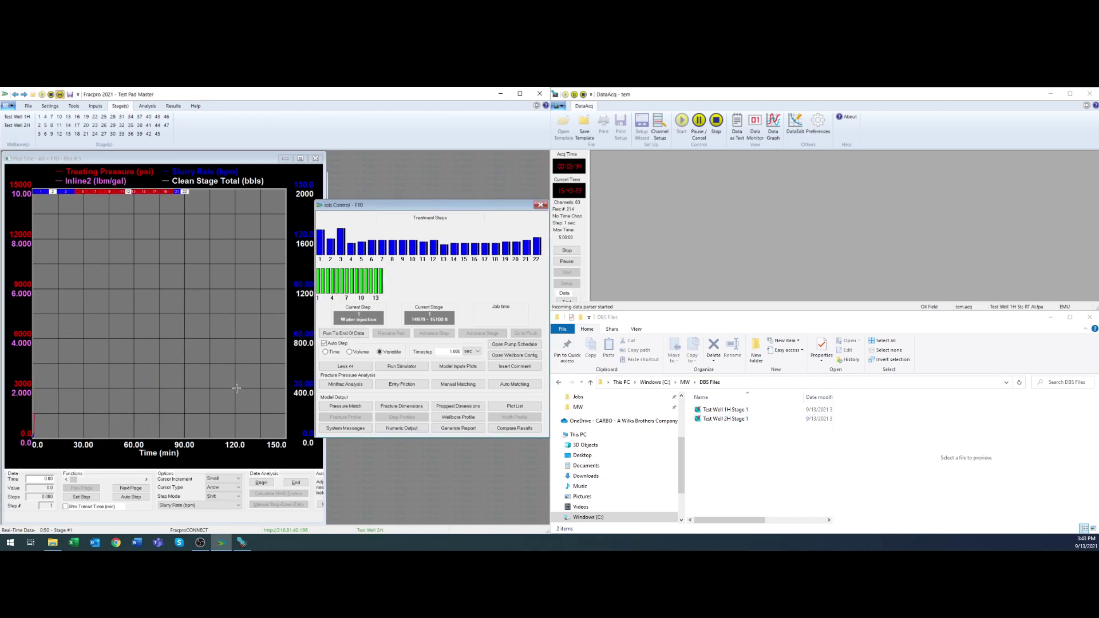
left_click(746, 424)
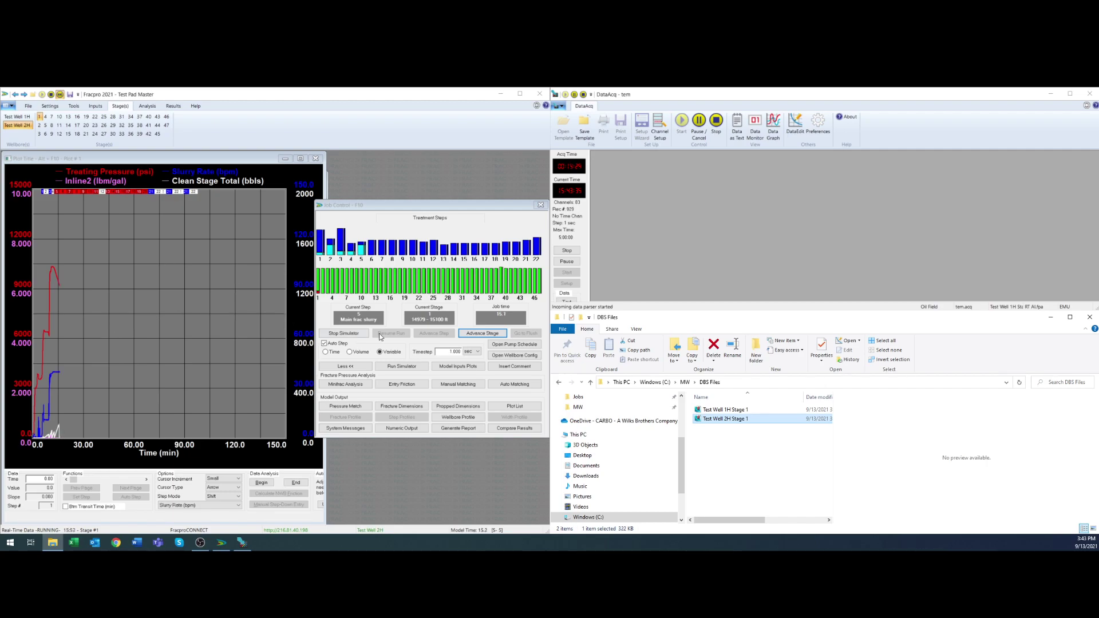
left_click(471, 334)
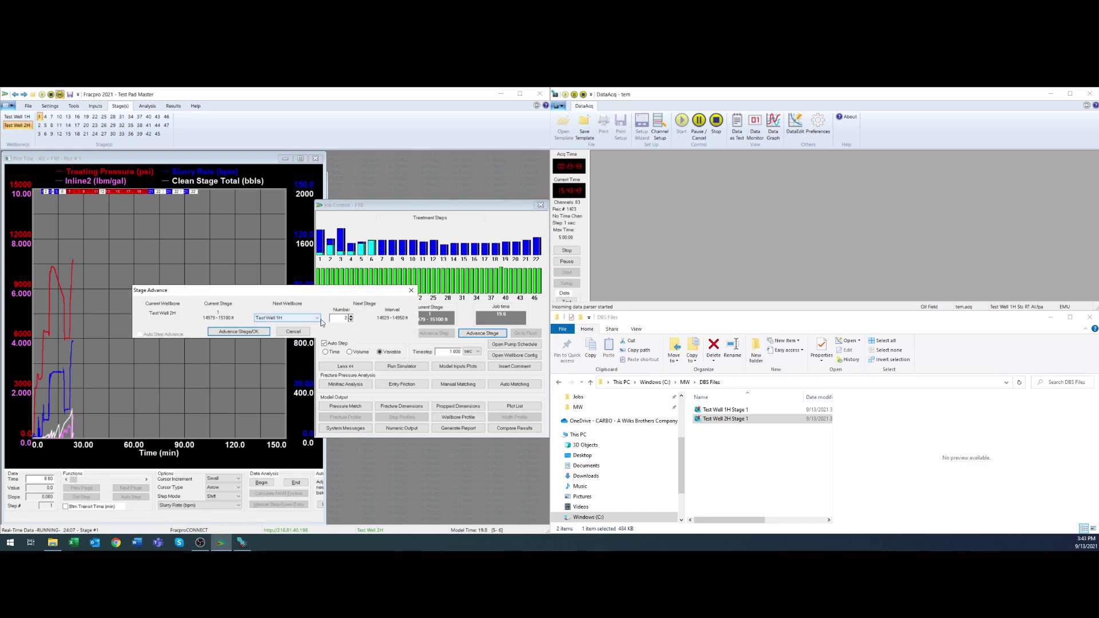
left_click(239, 332)
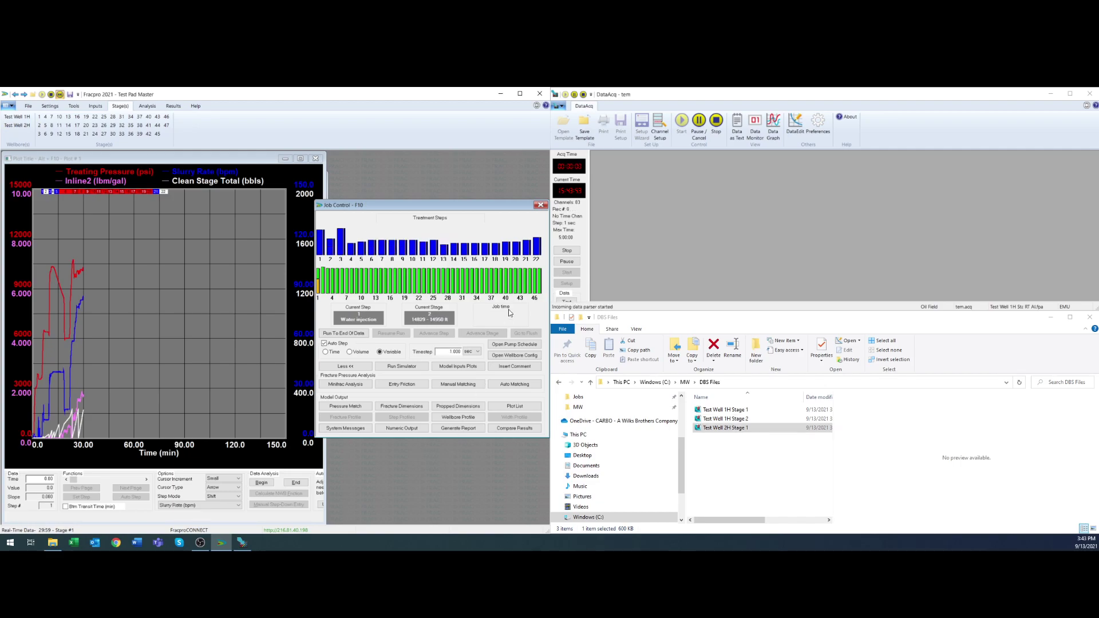
left_click(268, 331)
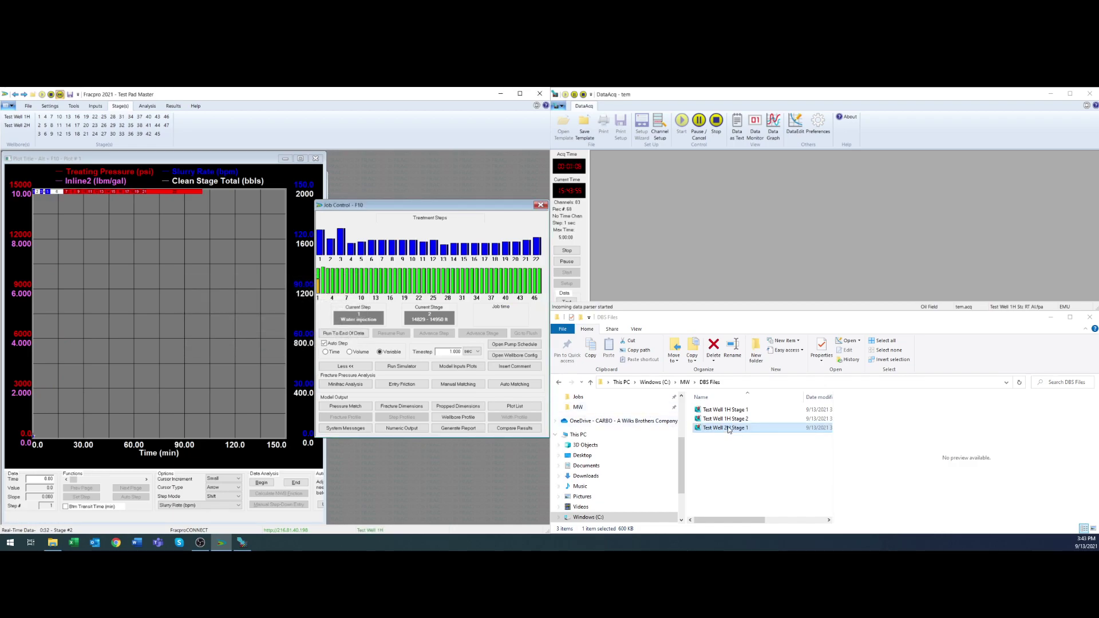
left_click(259, 317)
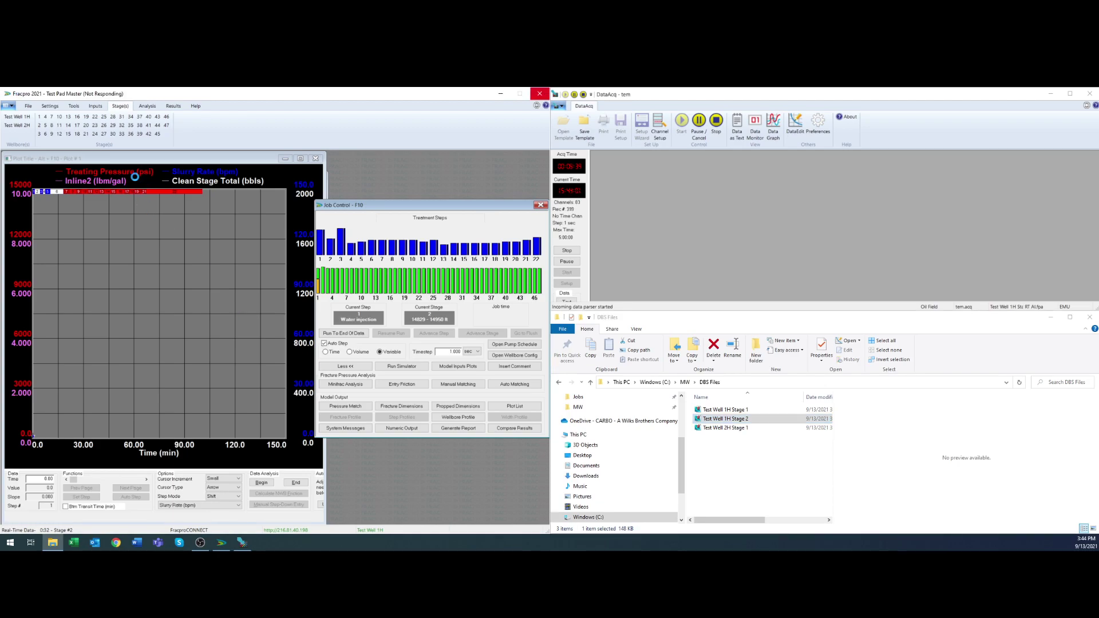